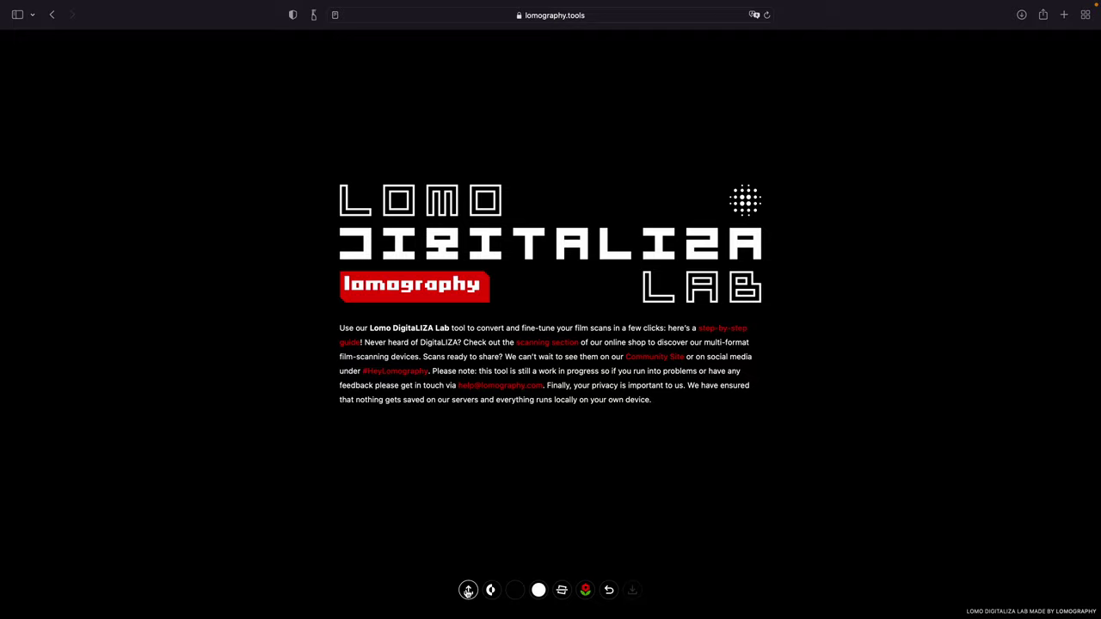
- Upload the black-and-white lake scan DSCF3204.jpg from the file picker
{"action": "left_click", "coordinate": [467, 591]}
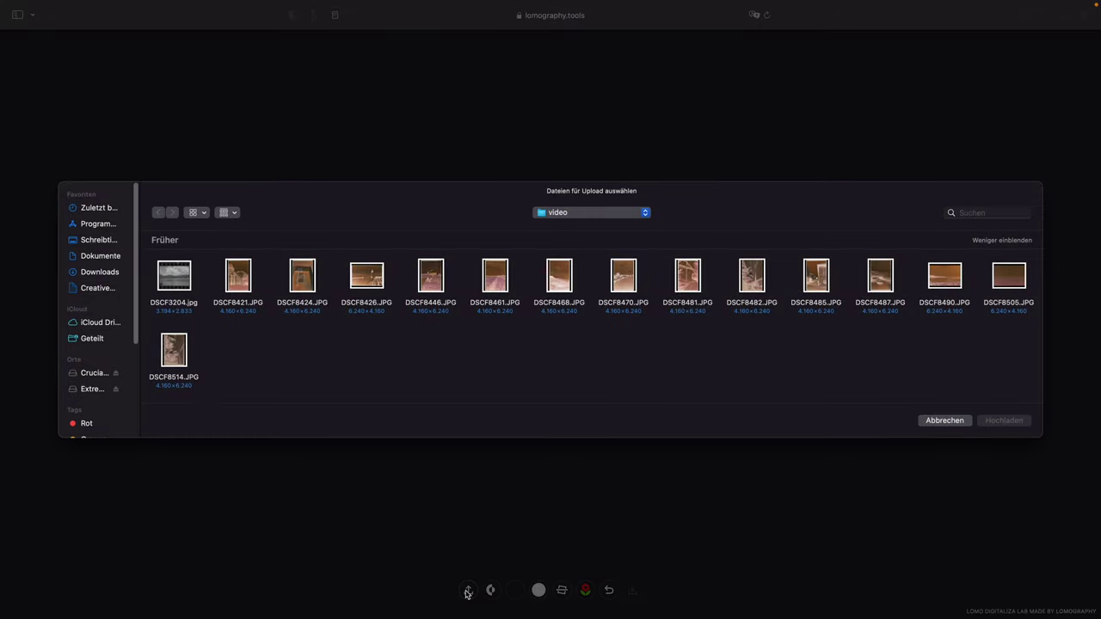
{"action": "left_click", "coordinate": [176, 288]}
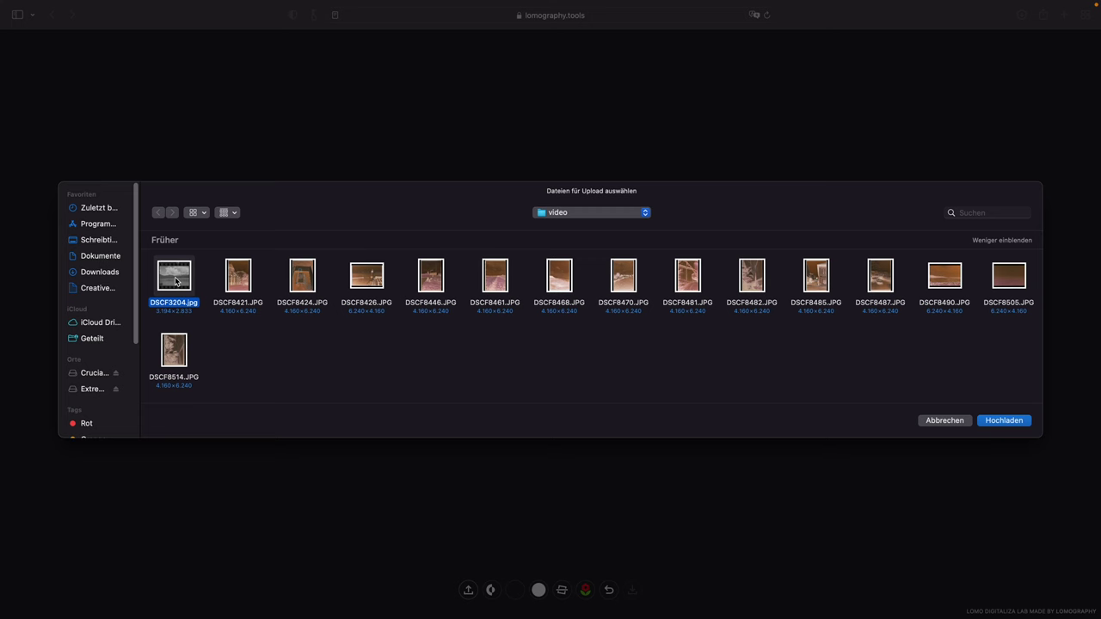
{"action": "double_click", "coordinate": [176, 281]}
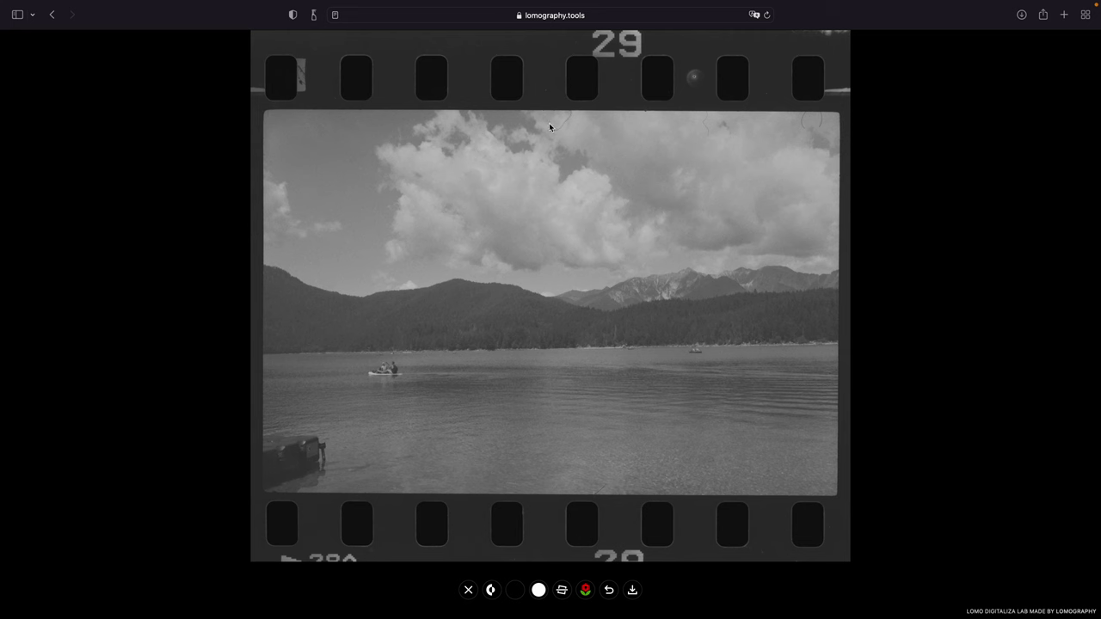
- Toggle invert off and back on, sample the film border as black point, and nudge its slider
{"action": "left_click", "coordinate": [494, 590]}
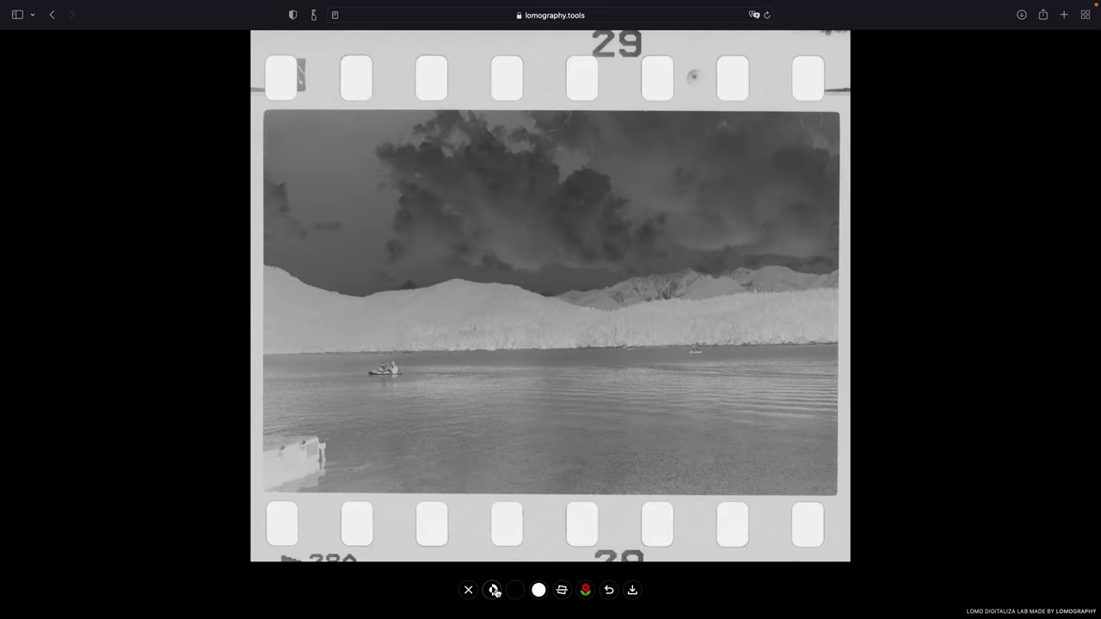
{"action": "left_click", "coordinate": [494, 591]}
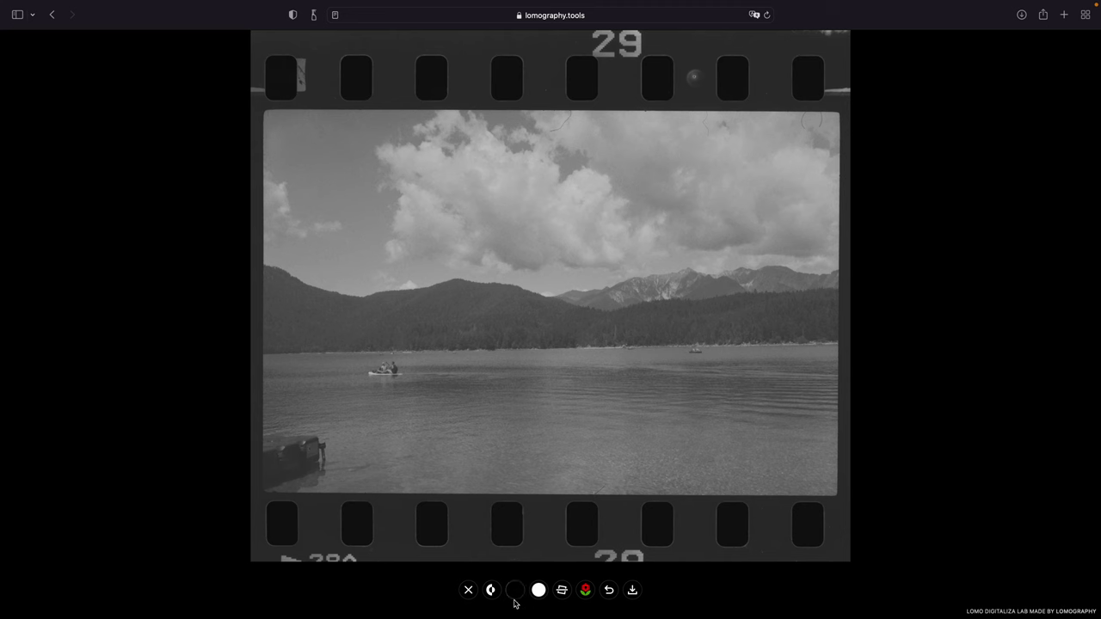
{"action": "left_click", "coordinate": [516, 592]}
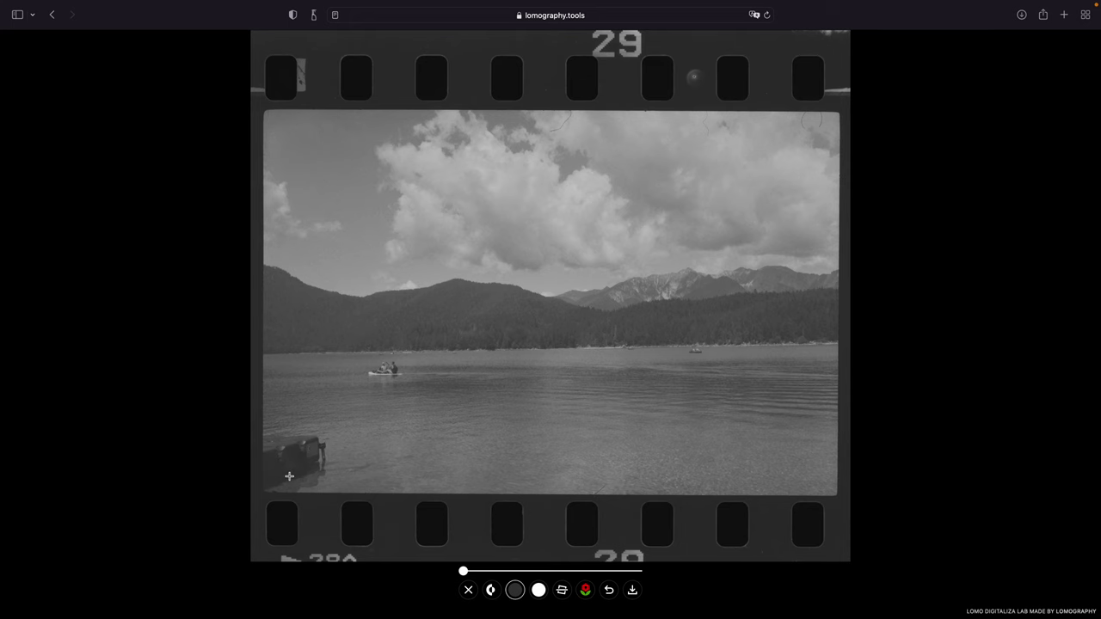
{"action": "left_click", "coordinate": [289, 475]}
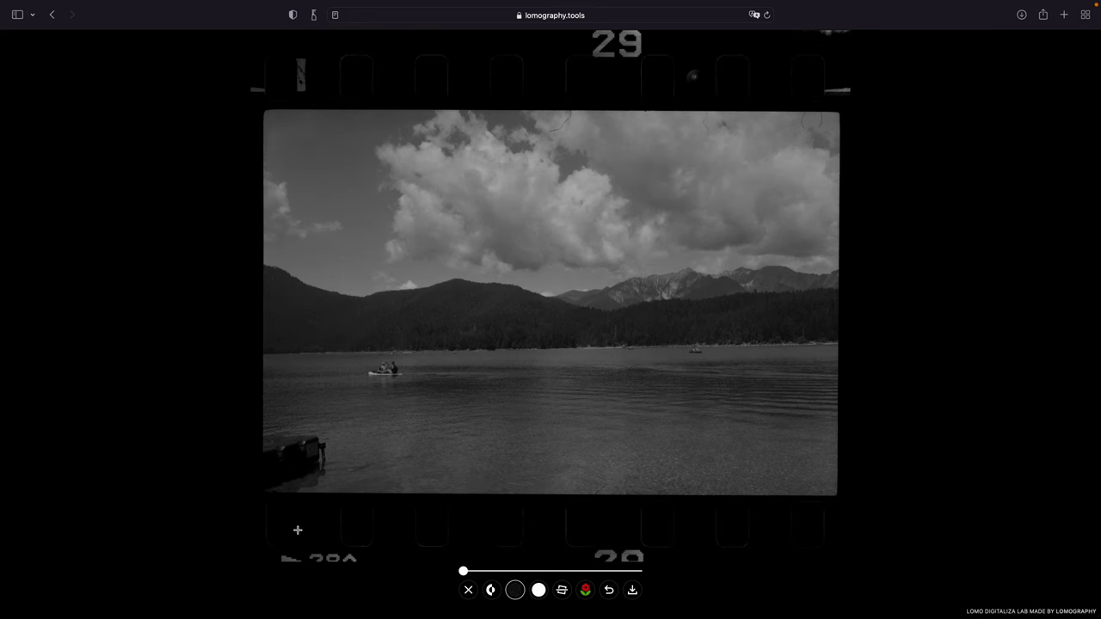
{"action": "left_click", "coordinate": [328, 513]}
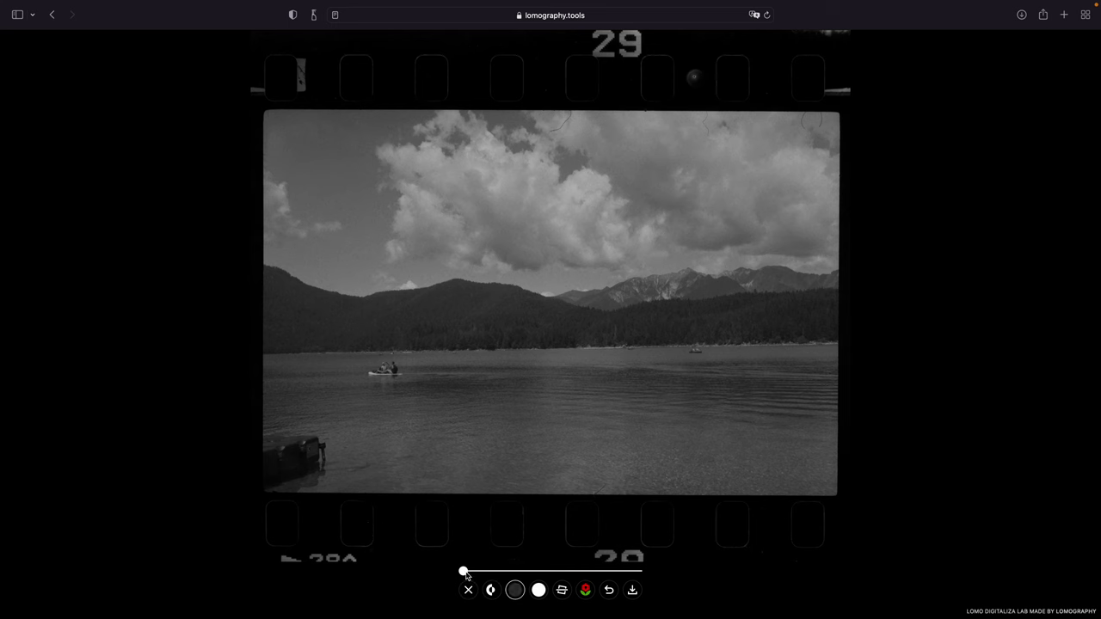
{"action": "left_click_drag", "start_coordinate": [466, 573], "coordinate": [510, 572]}
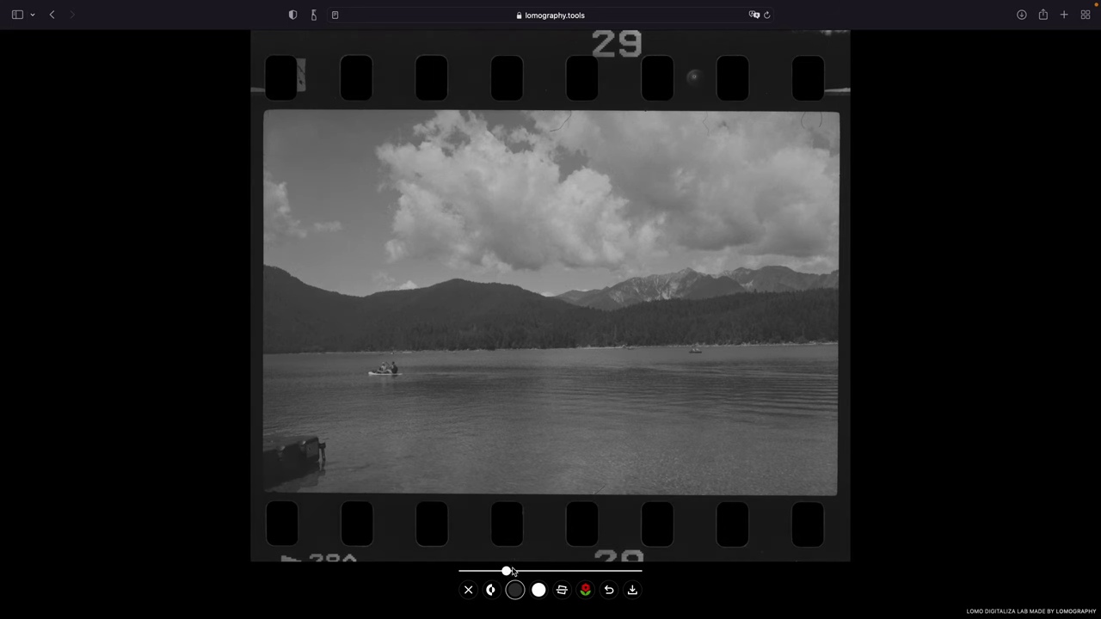
- Switch the lake scan to black-and-white, sample the bright sky as white point, and raise its level
{"action": "left_click", "coordinate": [585, 591]}
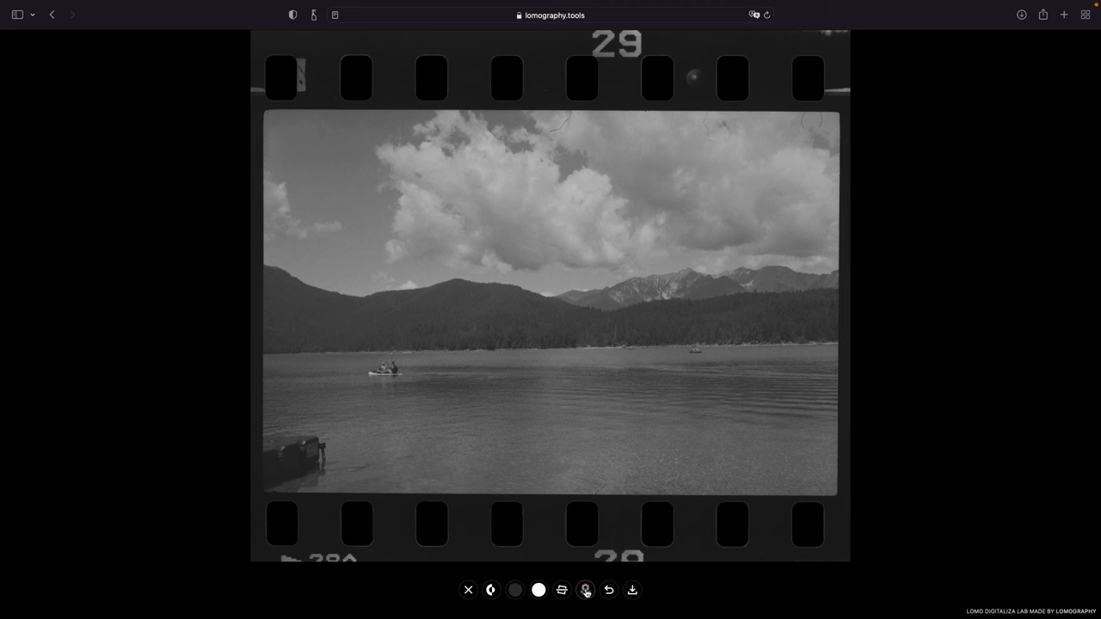
{"action": "left_click", "coordinate": [538, 591]}
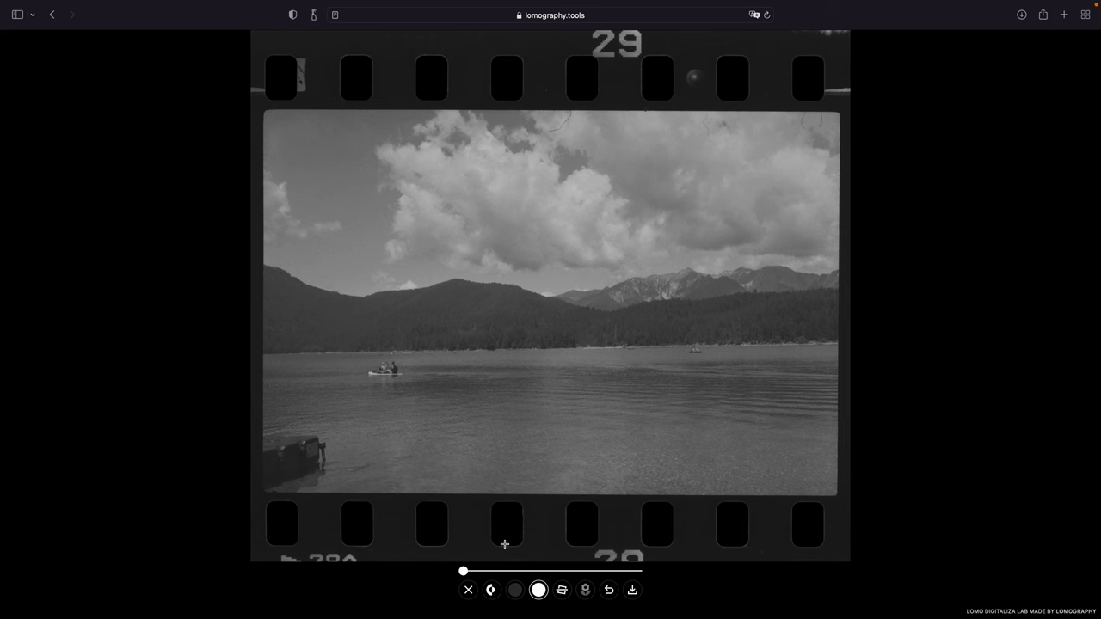
{"action": "left_click", "coordinate": [471, 152]}
{"action": "left_click", "coordinate": [430, 154]}
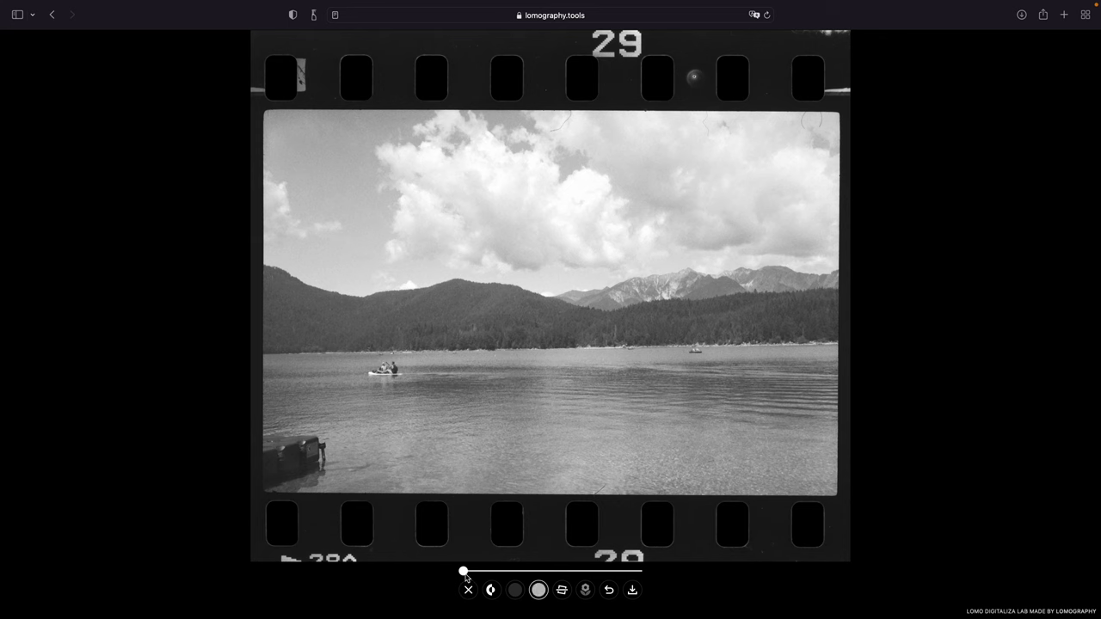
{"action": "left_click_drag", "start_coordinate": [464, 572], "coordinate": [520, 572]}
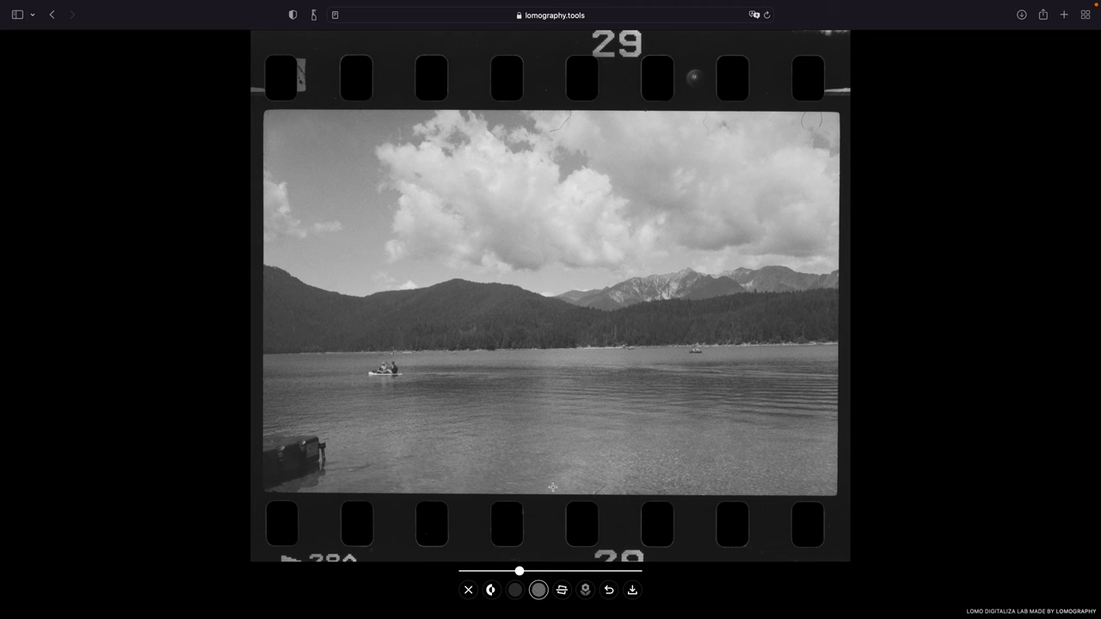
- Download the converted lake photo as a JPEG and check it in the downloads list
{"action": "left_click", "coordinate": [637, 591]}
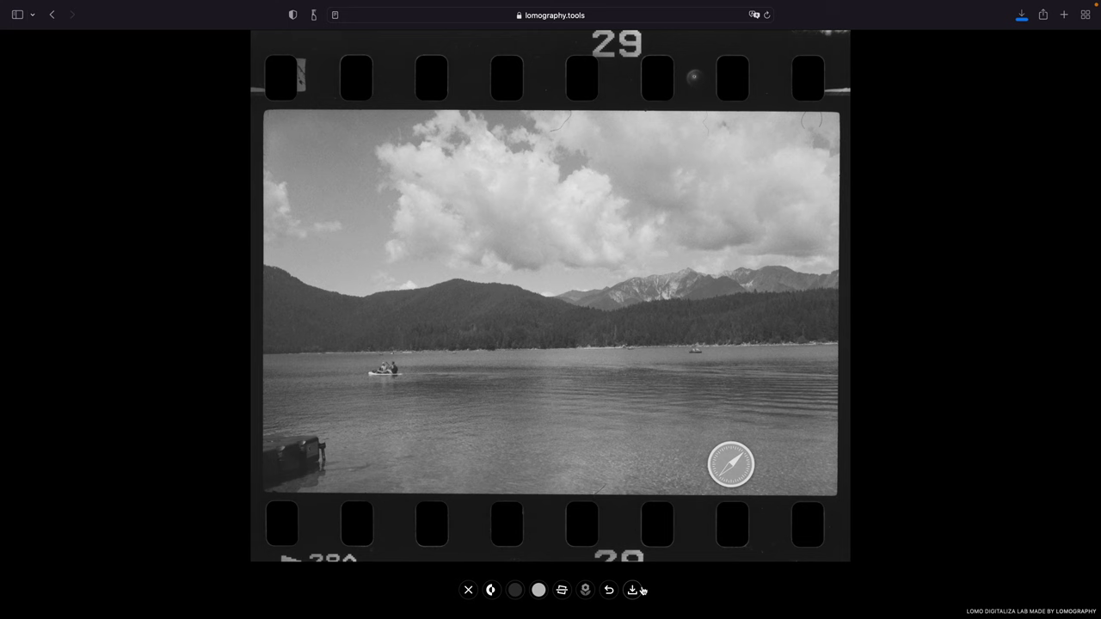
{"action": "left_click", "coordinate": [1022, 15]}
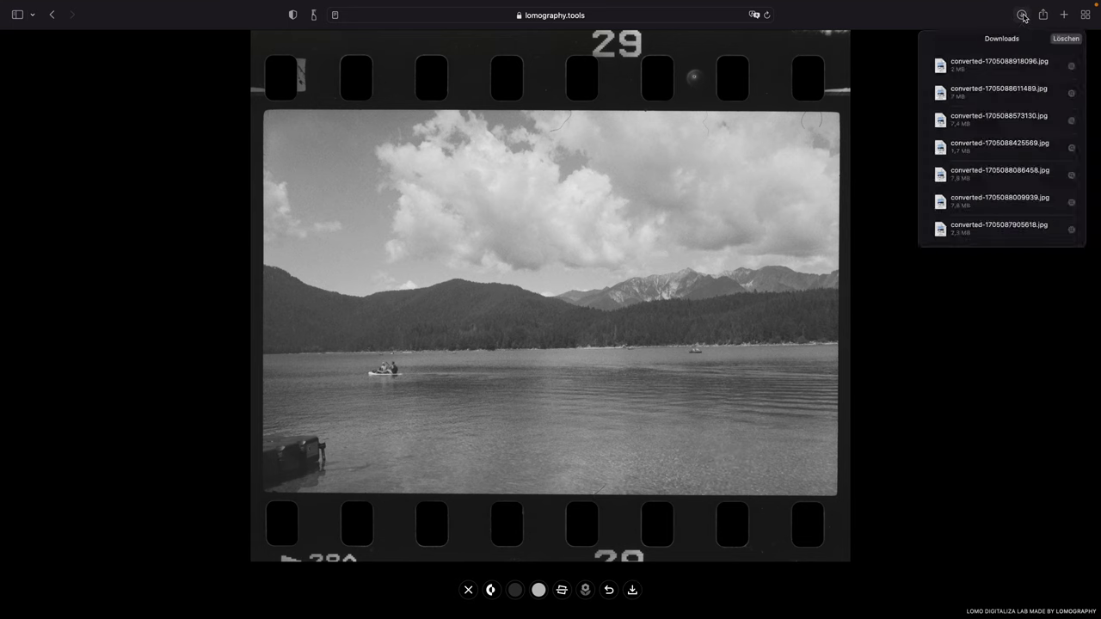
{"action": "left_click", "coordinate": [901, 400]}
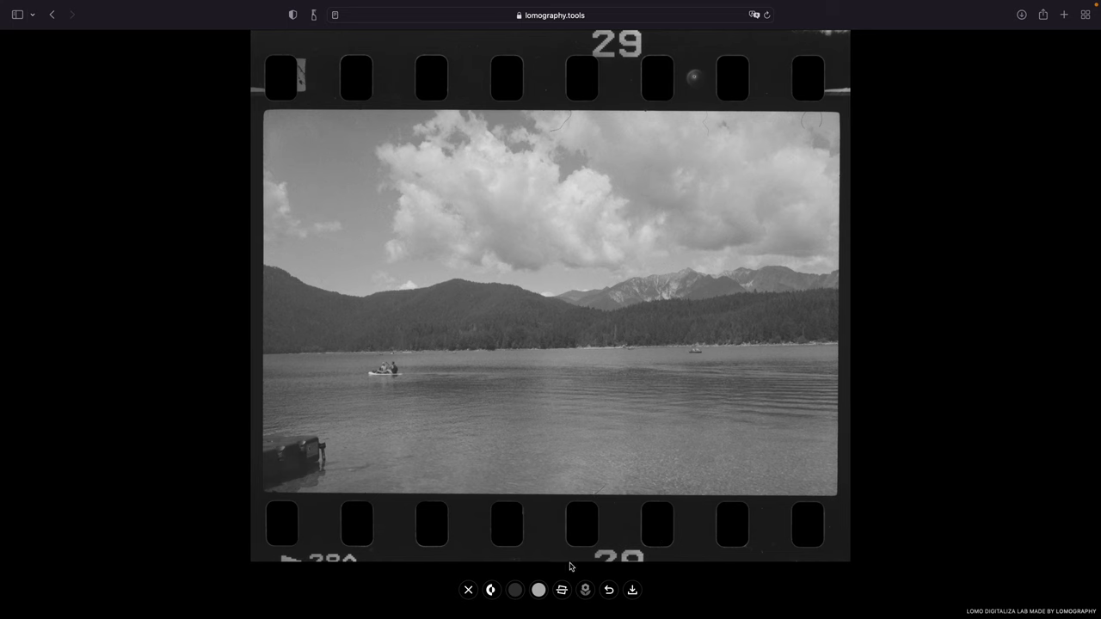
- Try straightening the lake scene, undo the edits, and close the scan
{"action": "left_click", "coordinate": [561, 591]}
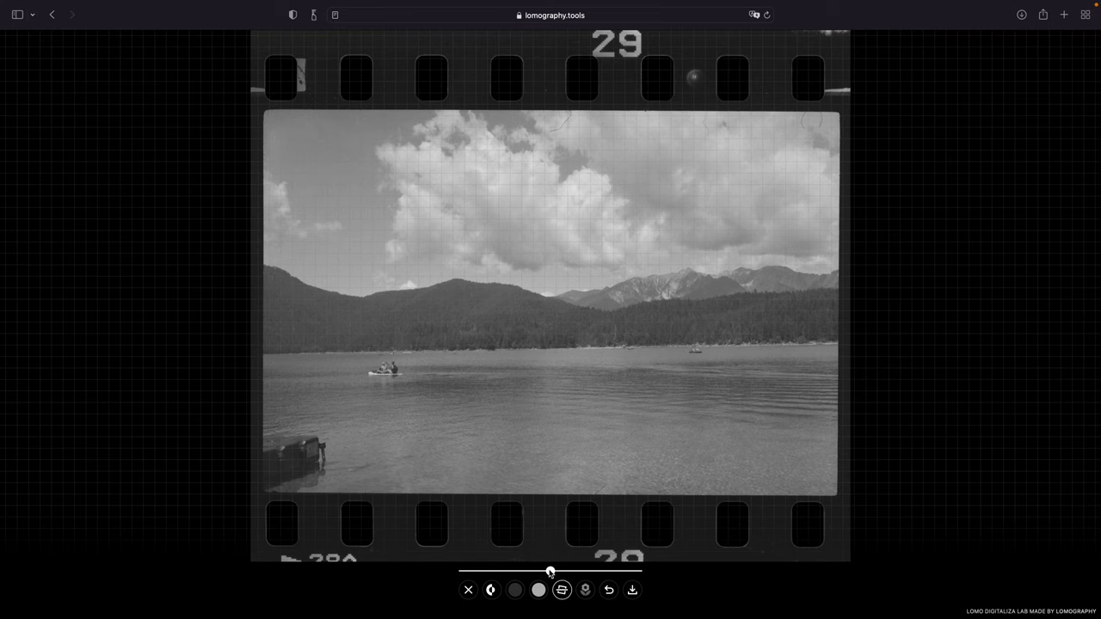
{"action": "mouse_move", "coordinate": [551, 574]}
{"action": "left_mouse_down"}
{"action": "mouse_move", "coordinate": [531, 573]}
{"action": "mouse_move", "coordinate": [551, 580]}
{"action": "left_mouse_up"}
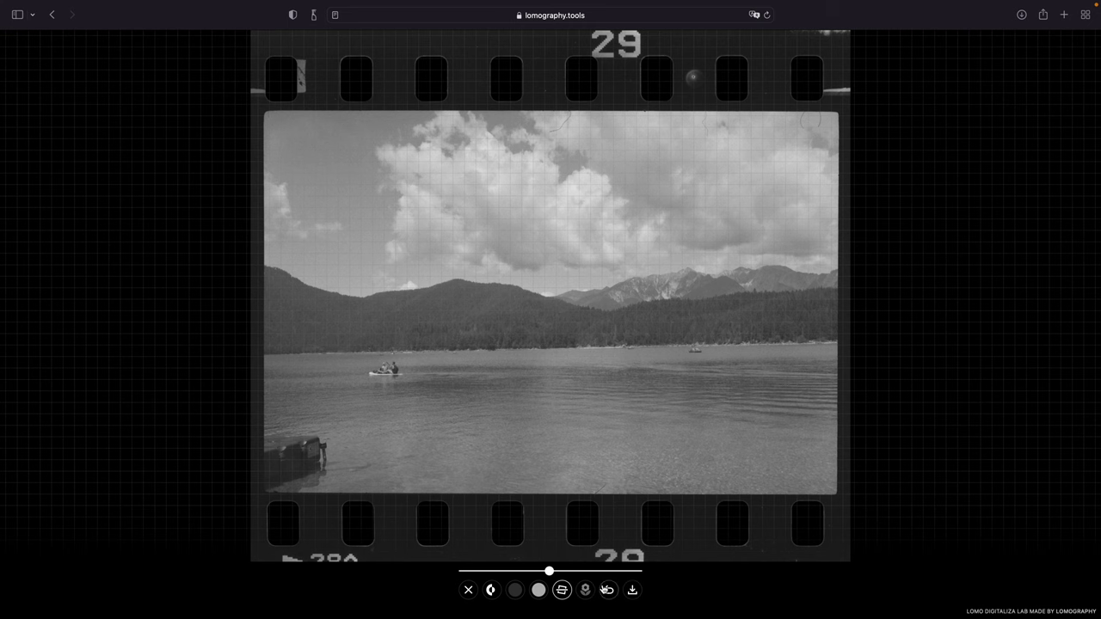
{"action": "left_click", "coordinate": [608, 590]}
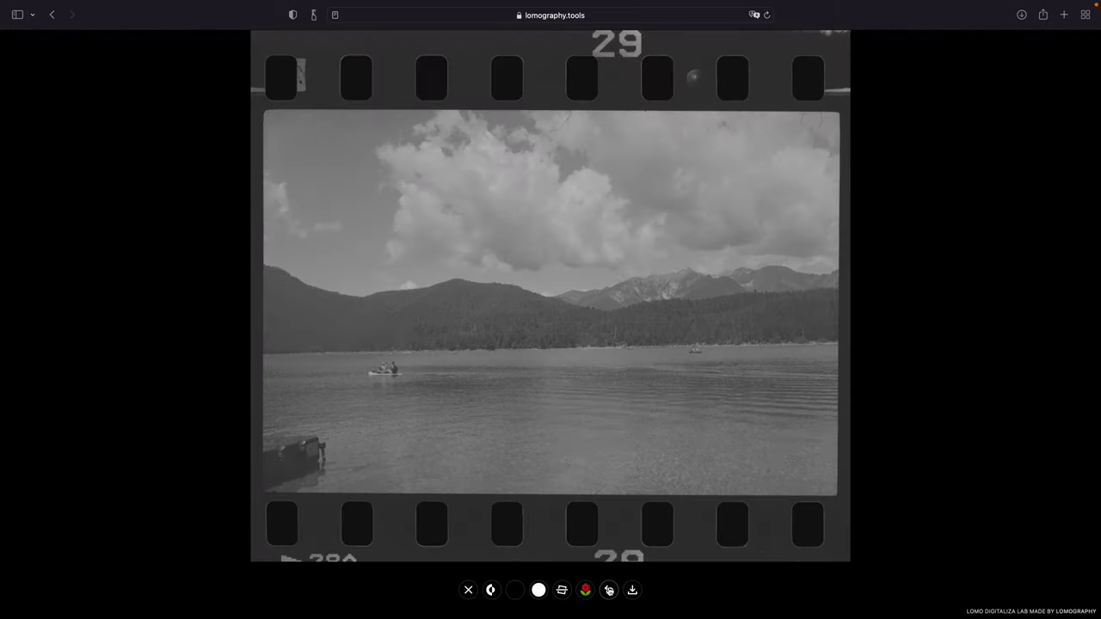
{"action": "left_click", "coordinate": [467, 590]}
- Upload the palm-house colour negative DSCF8481.JPG from the file picker
{"action": "left_click", "coordinate": [467, 590]}
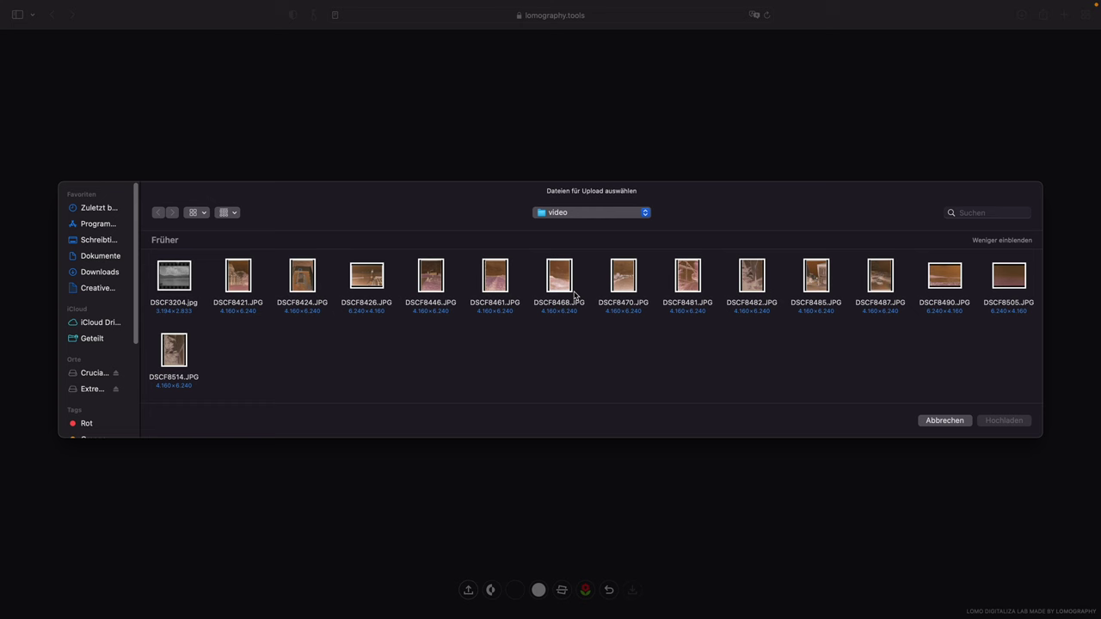
{"action": "left_click", "coordinate": [696, 281]}
{"action": "double_click", "coordinate": [695, 280]}
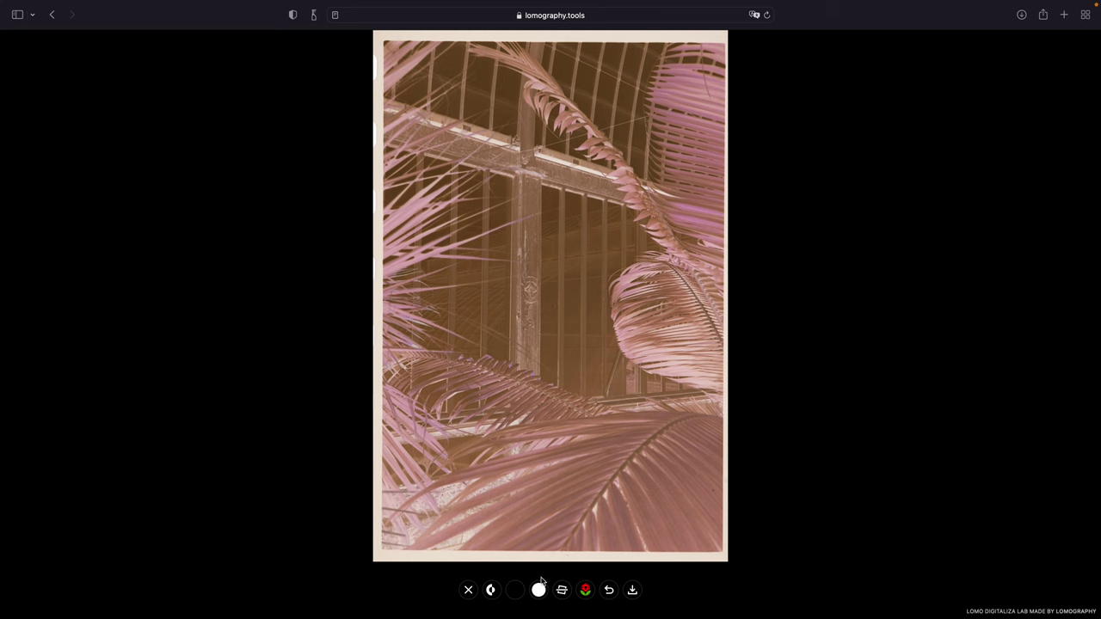
- Invert the palm-house negative, sample the dark beam as black point, the bright glass as white point, then resample black
{"action": "left_click", "coordinate": [491, 590]}
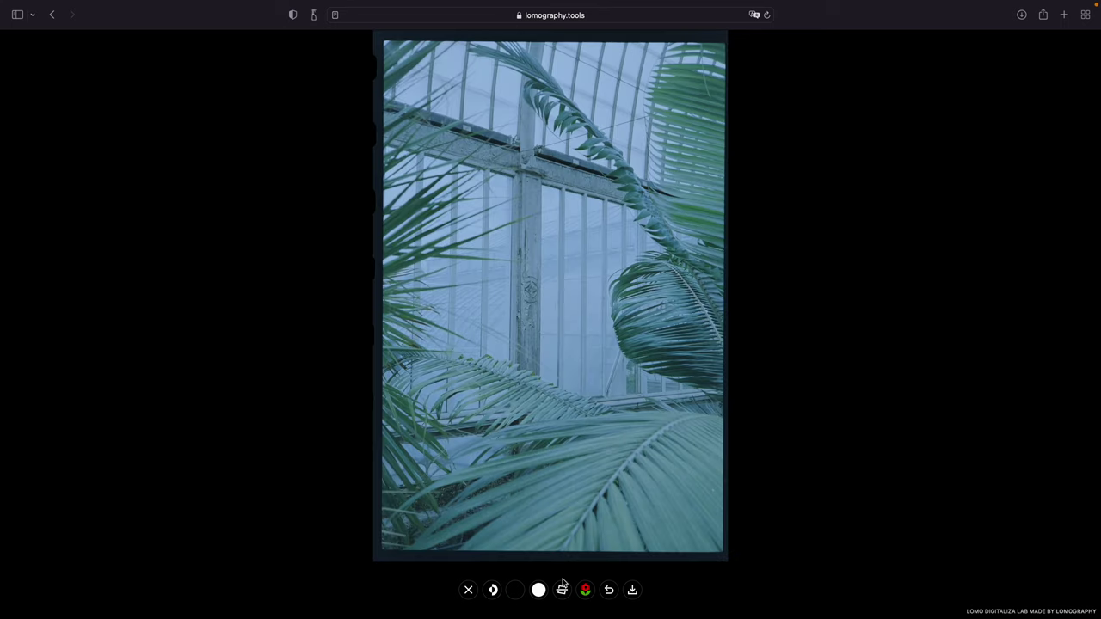
{"action": "left_click", "coordinate": [515, 591]}
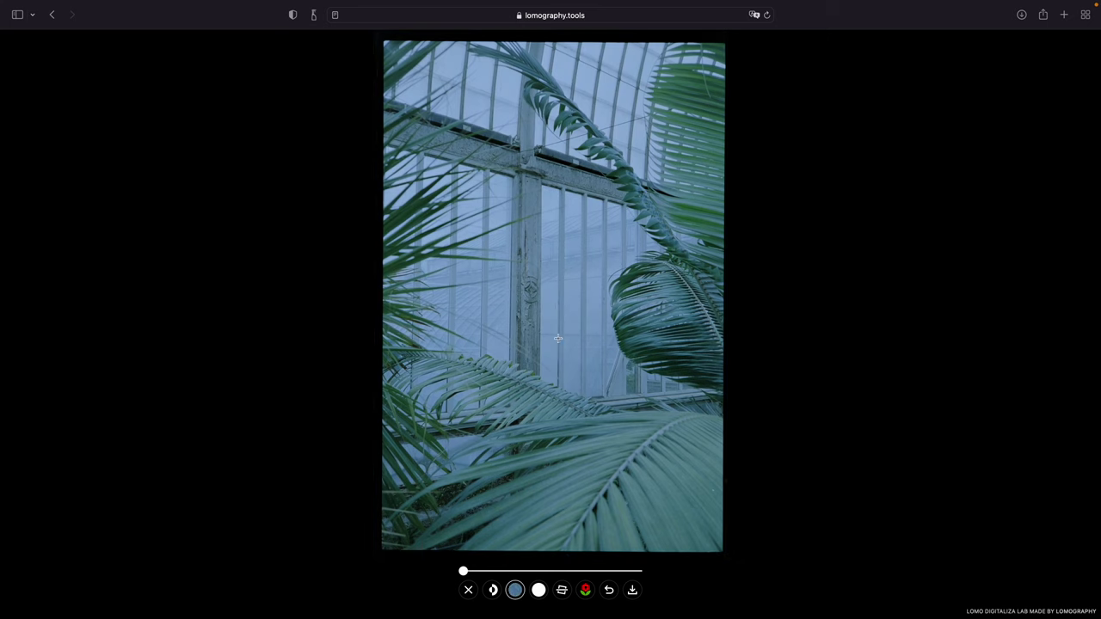
{"action": "left_click", "coordinate": [554, 160]}
{"action": "left_click", "coordinate": [510, 83]}
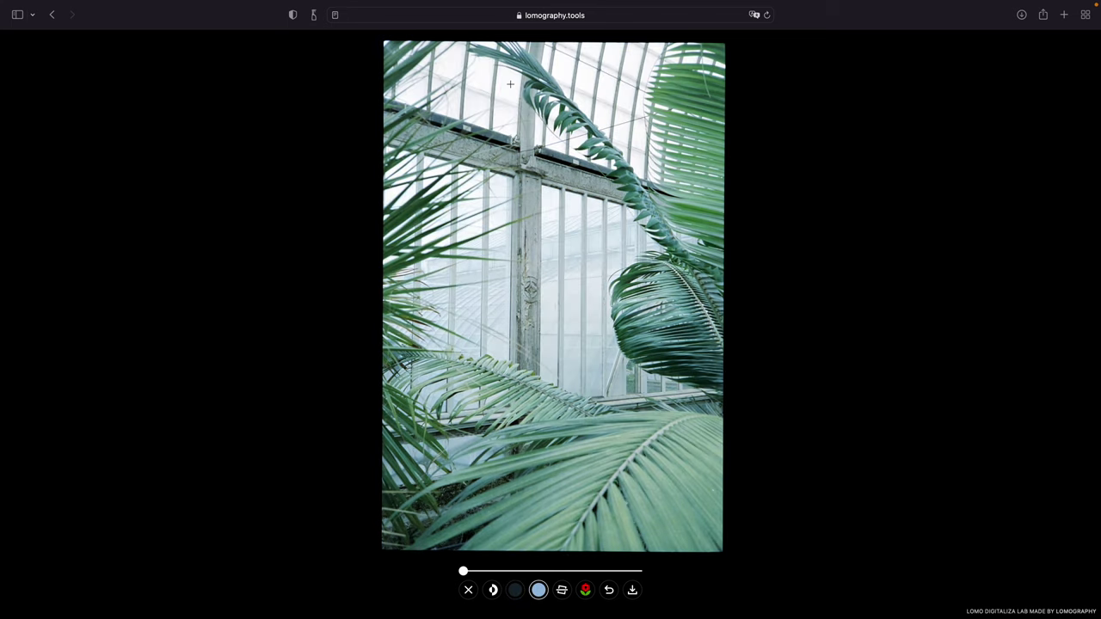
{"action": "left_click", "coordinate": [518, 592]}
{"action": "left_click", "coordinate": [496, 145]}
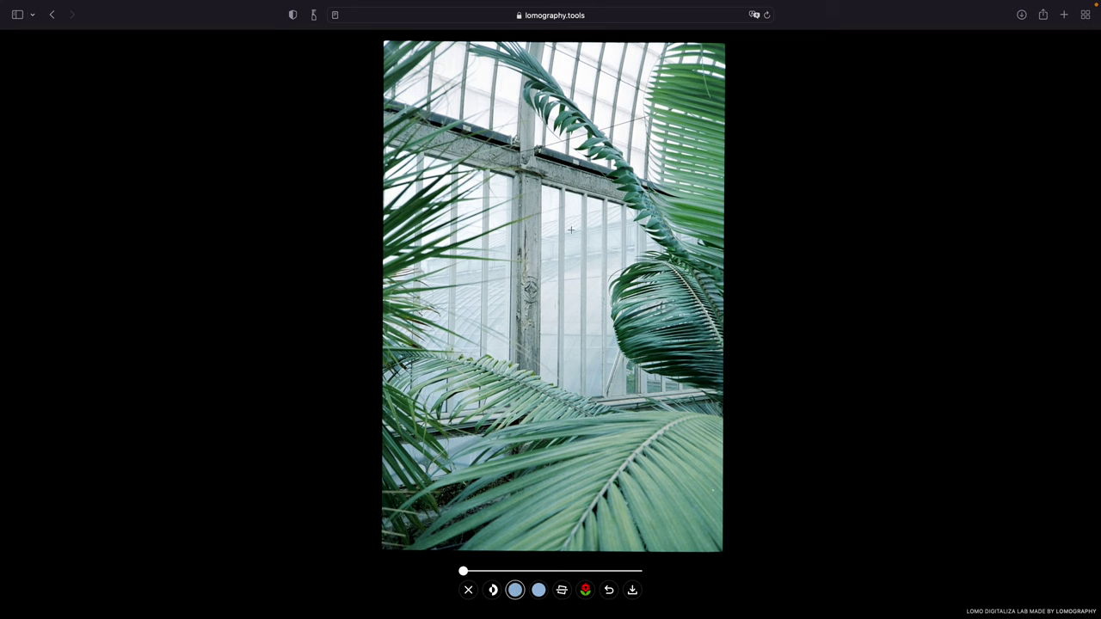
- Adjust the palm-house white-point and black-point strength sliders, then download the converted JPEG
{"action": "left_click", "coordinate": [545, 594]}
{"action": "left_click_drag", "start_coordinate": [463, 571], "coordinate": [487, 571]}
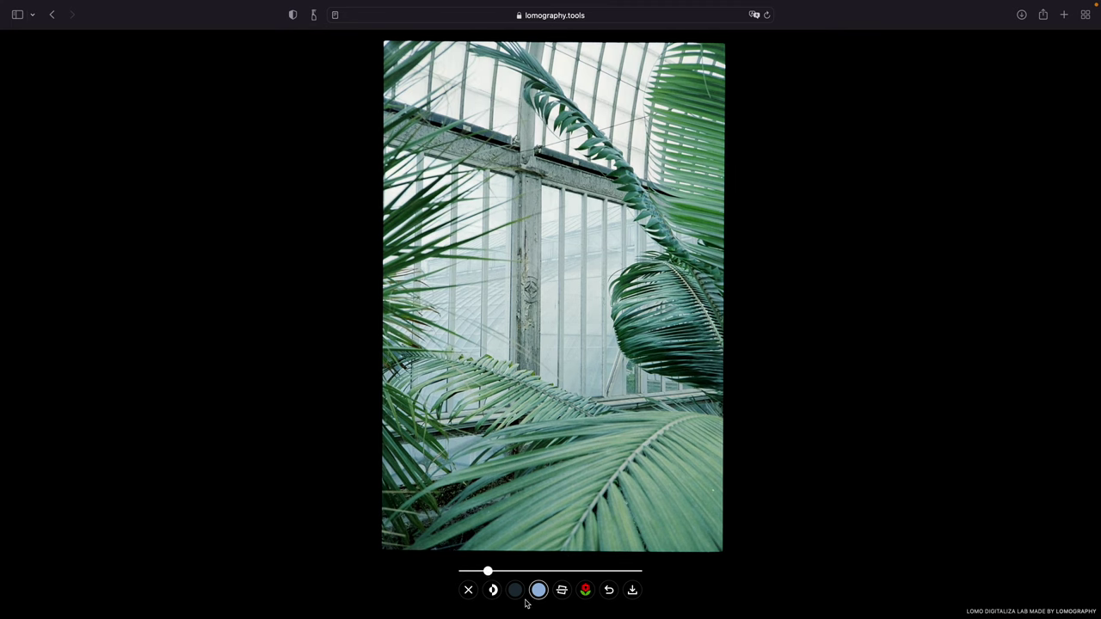
{"action": "left_click", "coordinate": [515, 590]}
{"action": "mouse_move", "coordinate": [465, 570]}
{"action": "left_mouse_down"}
{"action": "mouse_move", "coordinate": [514, 571]}
{"action": "mouse_move", "coordinate": [485, 570]}
{"action": "left_mouse_up"}
{"action": "left_click", "coordinate": [633, 590]}
- Open the downloaded lake and palm-house JPEG conversions in Preview from Safari's downloads list
{"action": "left_click", "coordinate": [1021, 29]}
{"action": "double_click", "coordinate": [996, 112]}
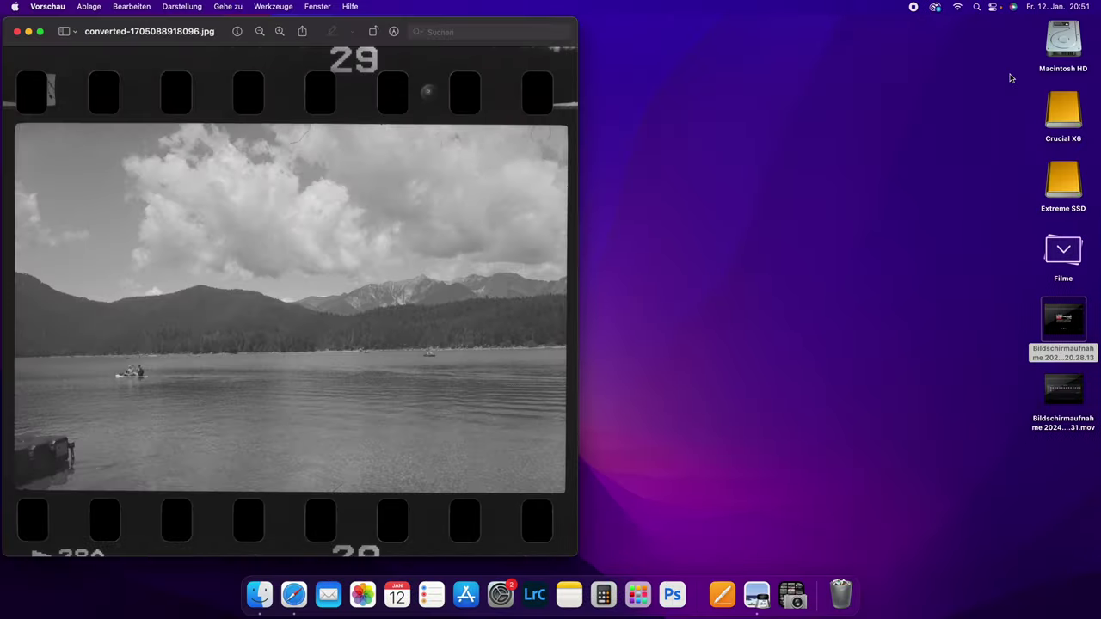
{"action": "left_click", "coordinate": [17, 31]}
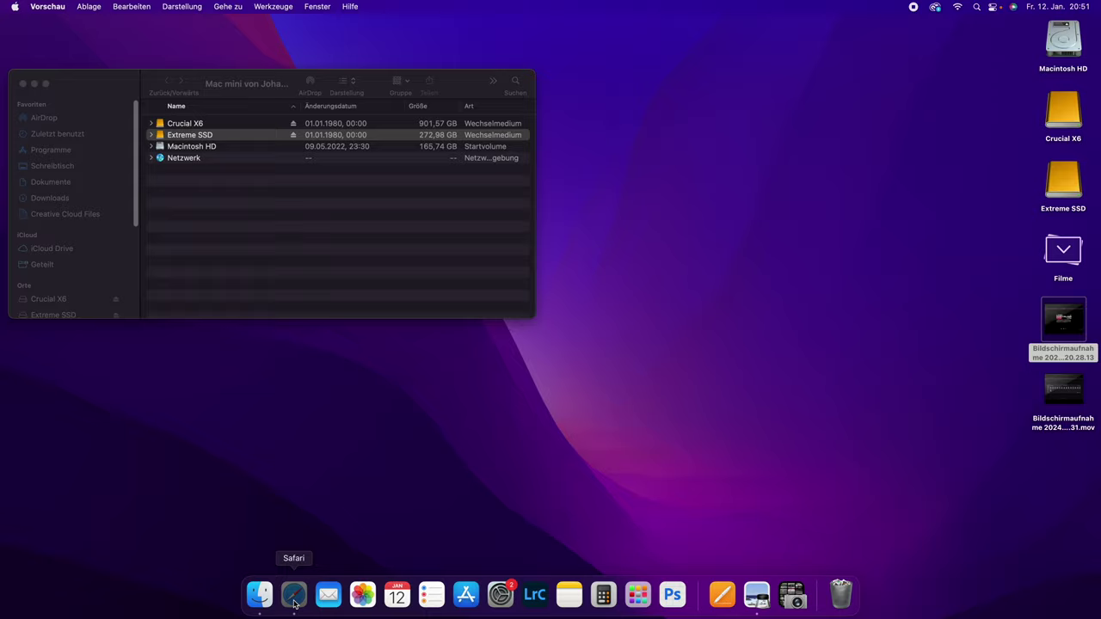
{"action": "left_click", "coordinate": [293, 595]}
{"action": "double_click", "coordinate": [1009, 71]}
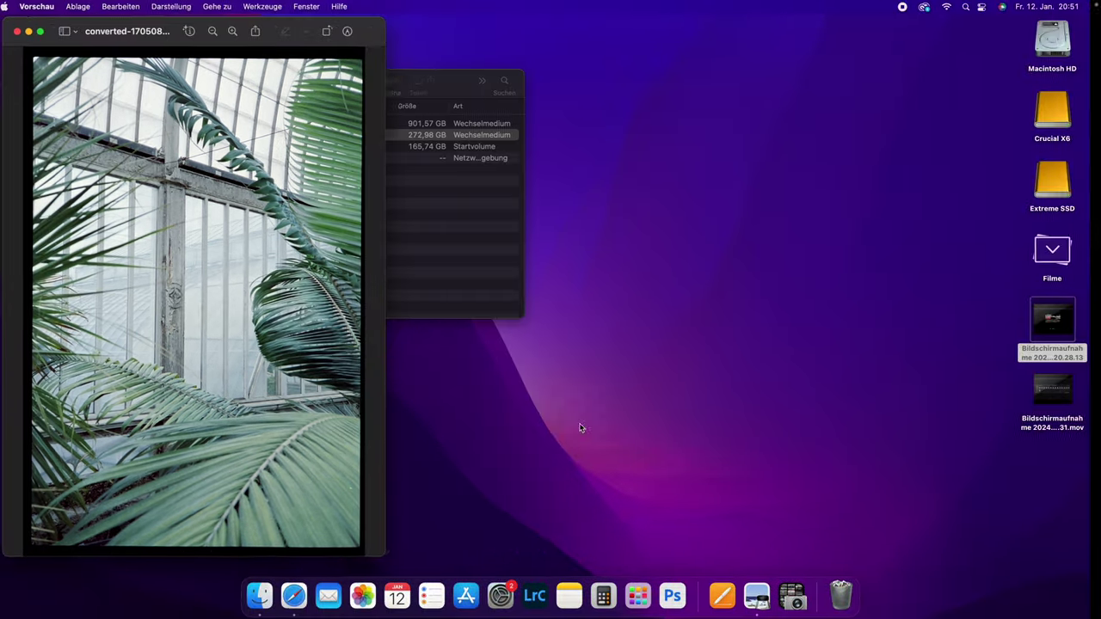
- Bring Safari back to the front, showing the palm-house positive on the lab page
{"action": "left_click", "coordinate": [293, 594]}
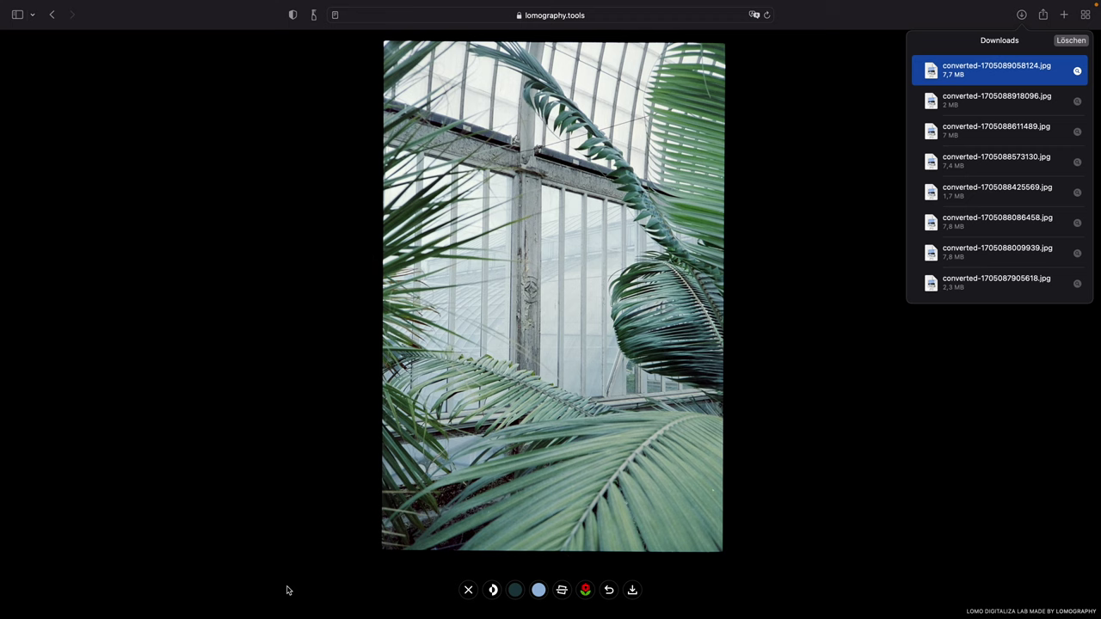